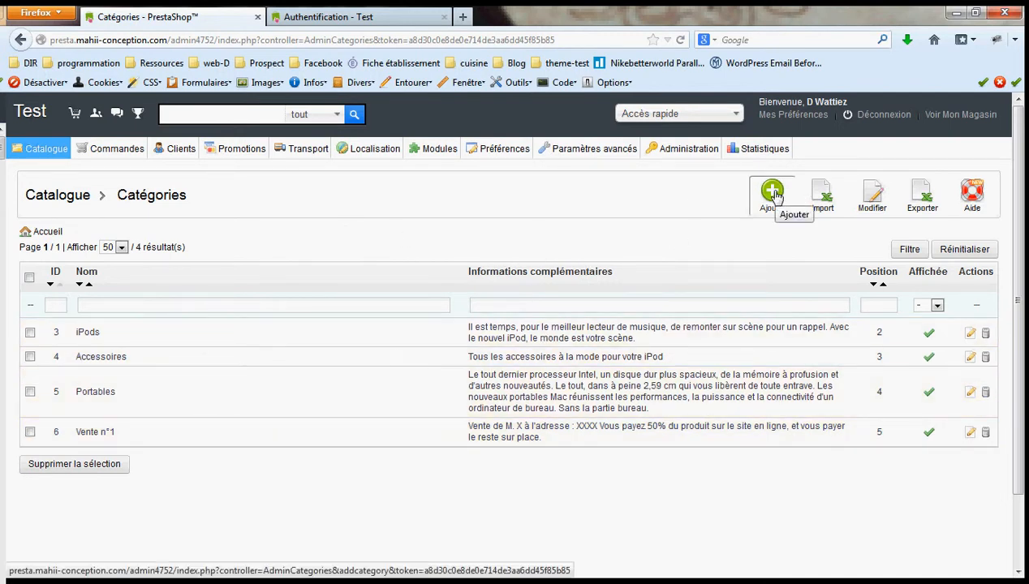
Step: Start a new category named "Test" with Accueil as its parent category
left_click(773, 195)
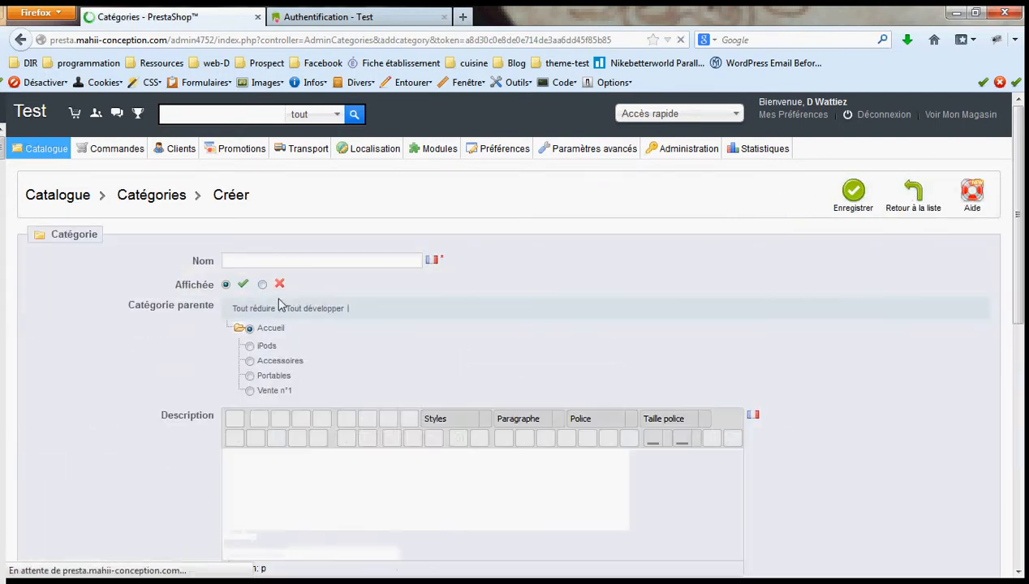
type("Test")
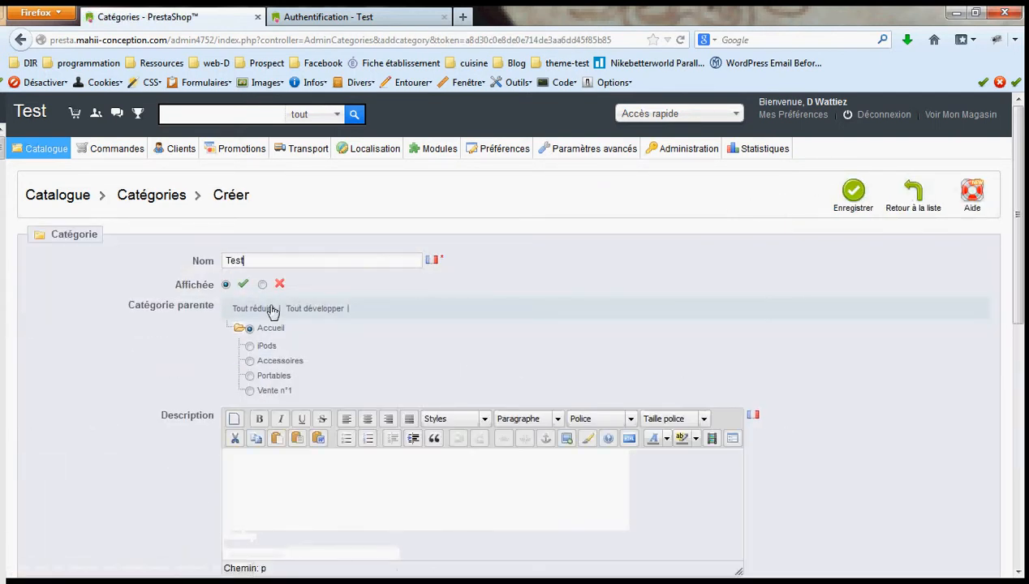
scroll(361, 287, "down", 2)
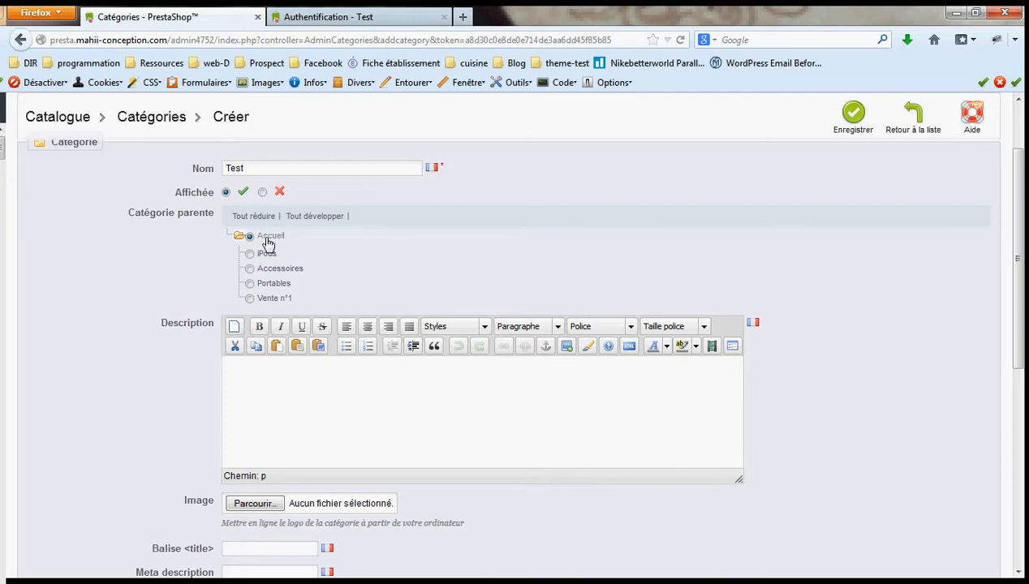
left_click(250, 254)
left_click(250, 254)
left_click(250, 236)
scroll(268, 379, "down", 2)
scroll(268, 379, "up", 2)
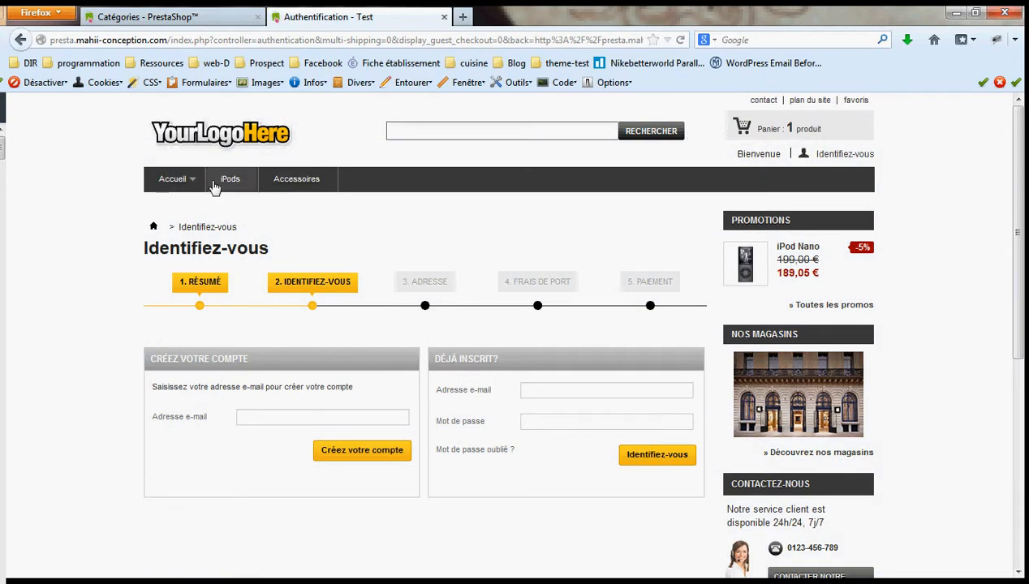
Step: View the iPods category page in the storefront to see where a category's image and description appear, then return to the category form
left_click(227, 178)
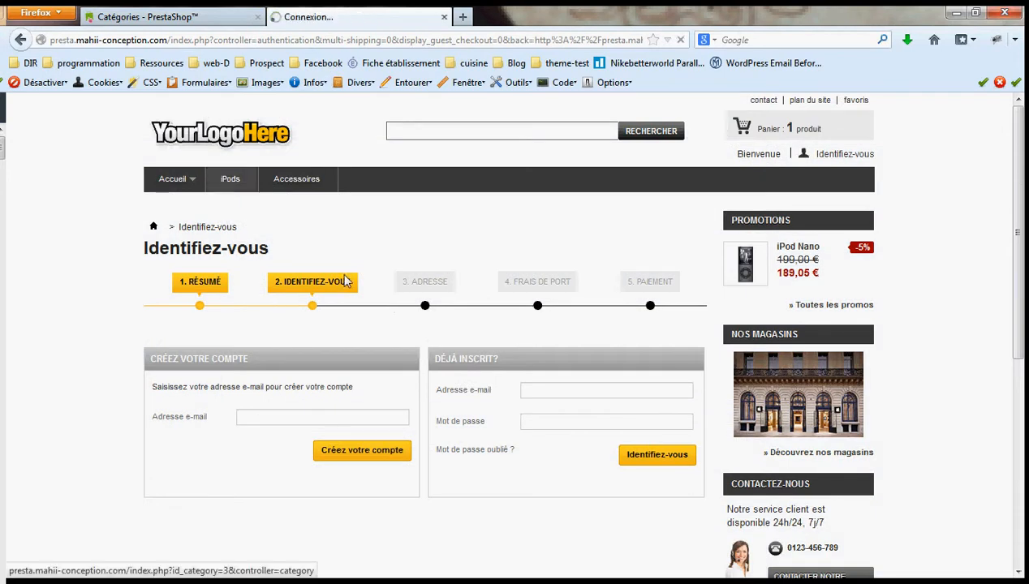
scroll(472, 336, "down", 2)
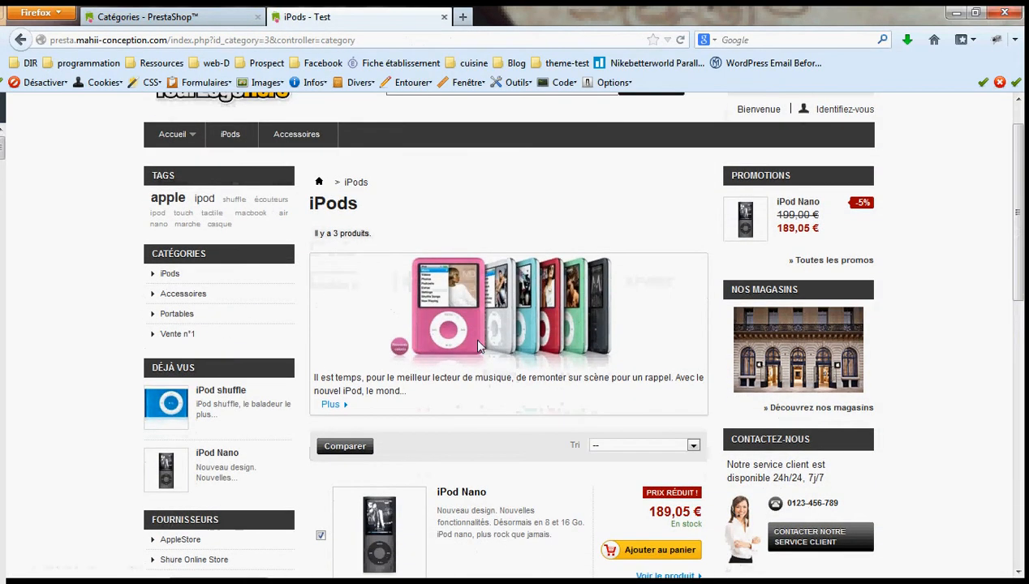
left_click(180, 17)
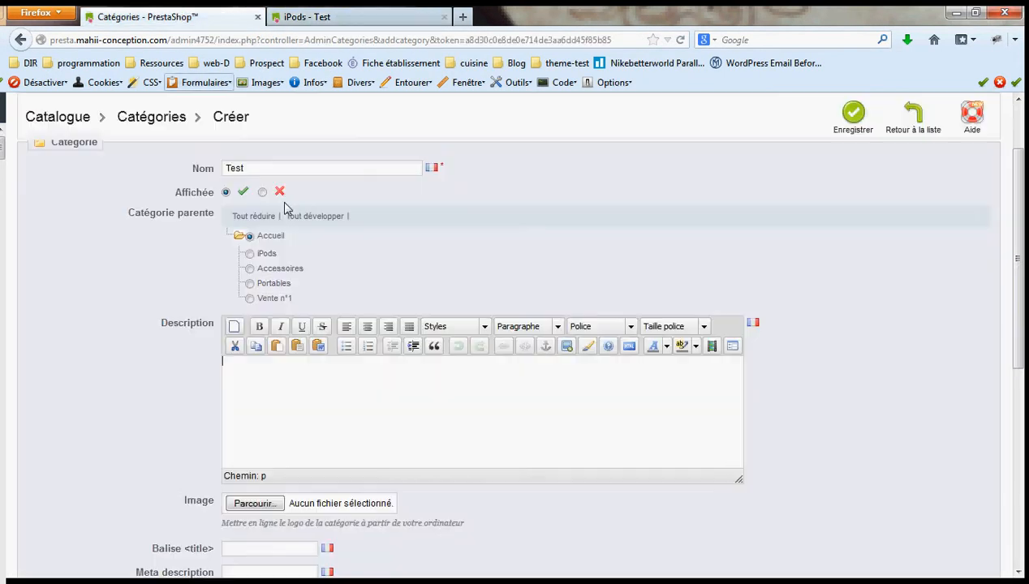
scroll(360, 356, "down", 4)
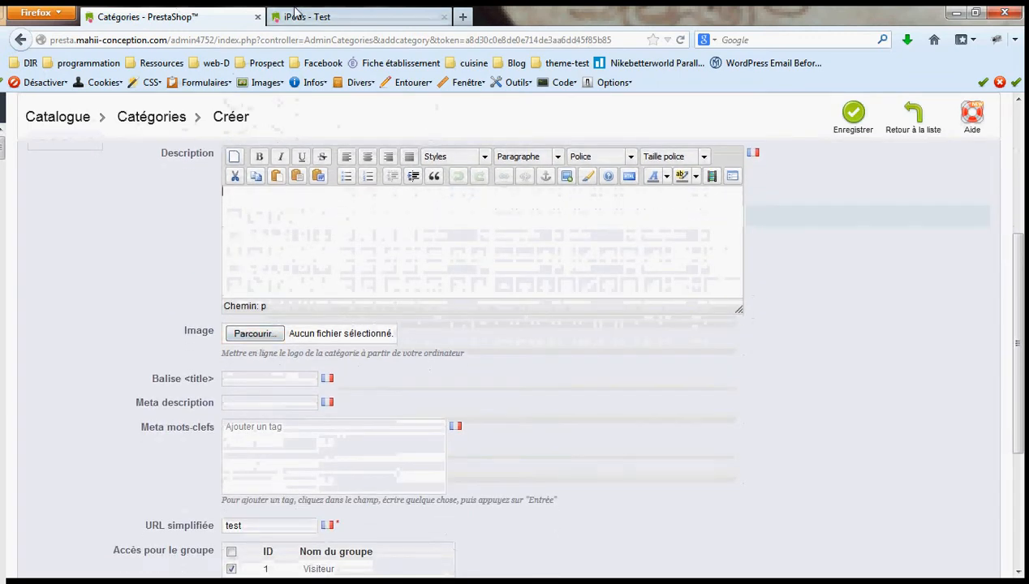
left_click(328, 16)
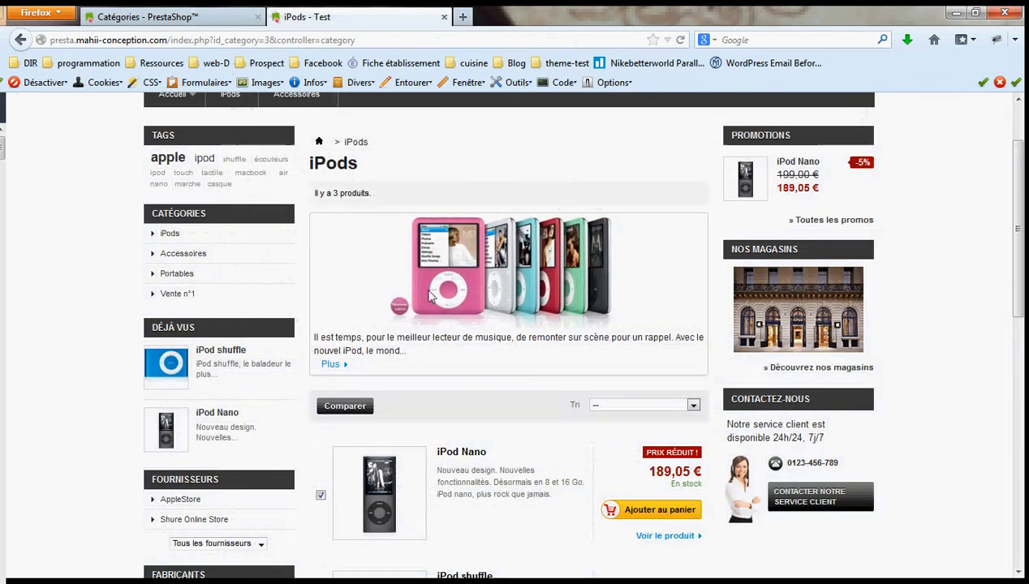
left_click(178, 16)
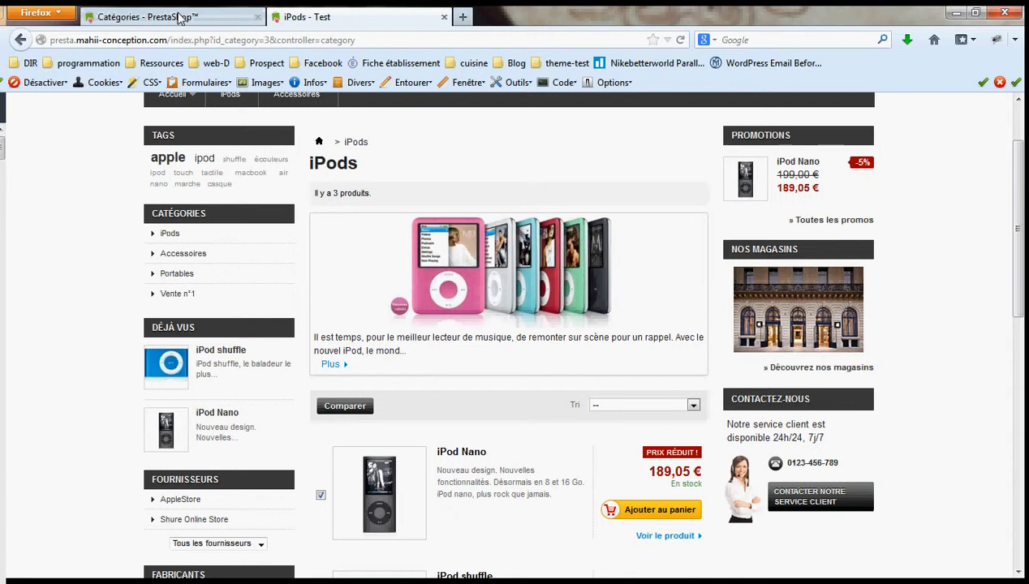
Step: Enter "test" as the new category's description and save the category
scroll(410, 364, "down", 2)
left_click(285, 301)
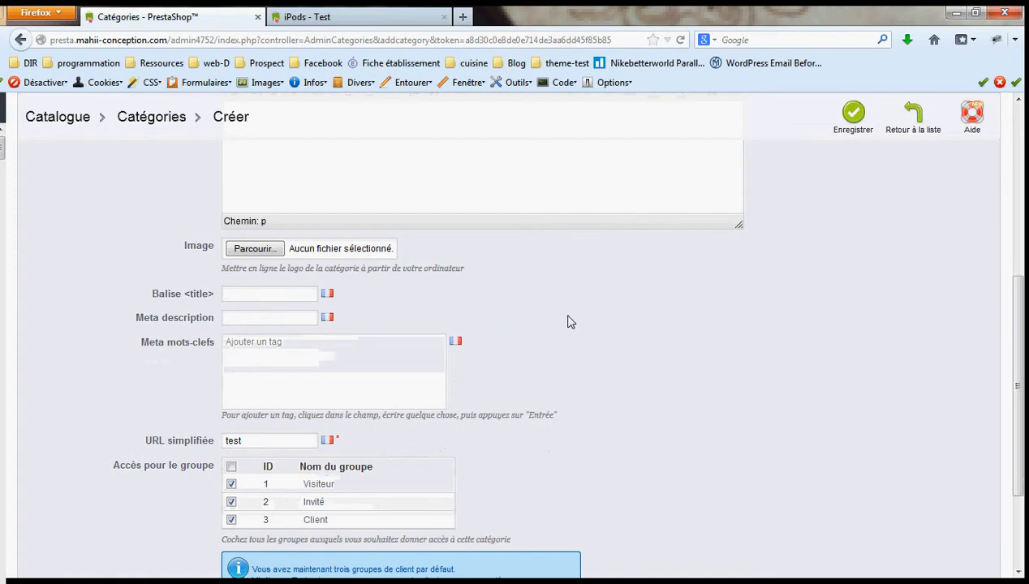
scroll(568, 322, "down", 2)
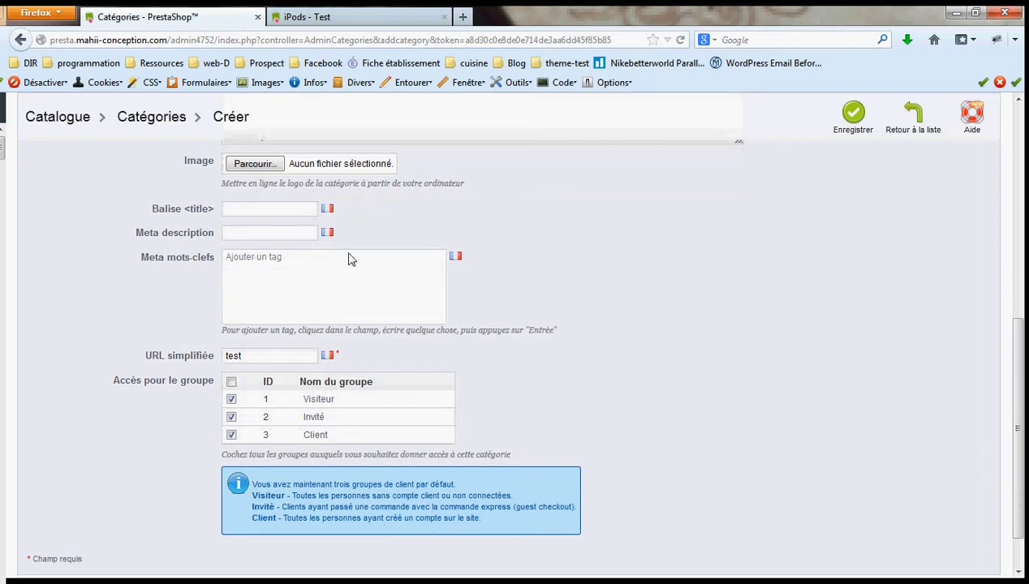
mouse_move(279, 232)
scroll(581, 258, "down", 2)
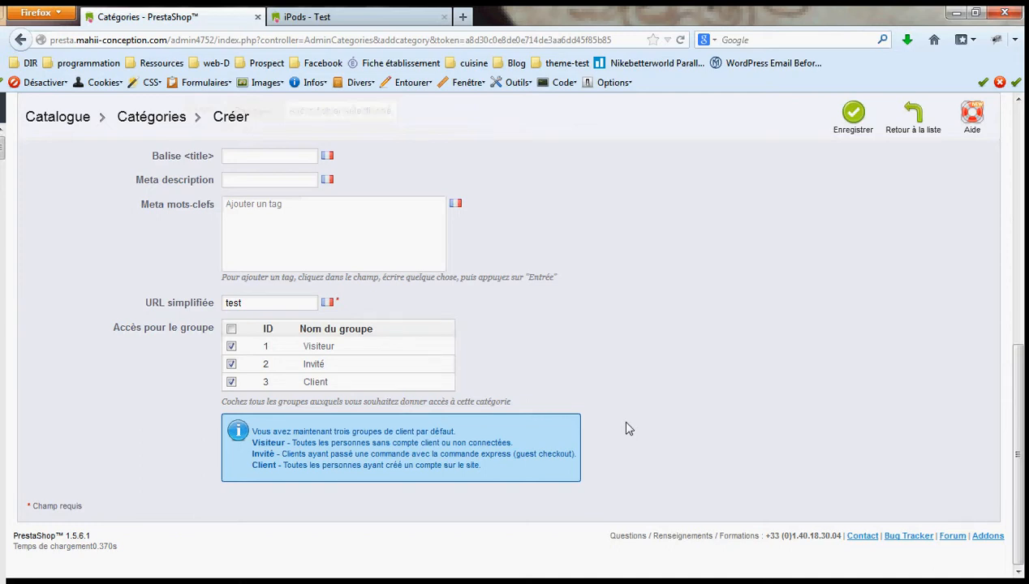
scroll(627, 428, "up", 10)
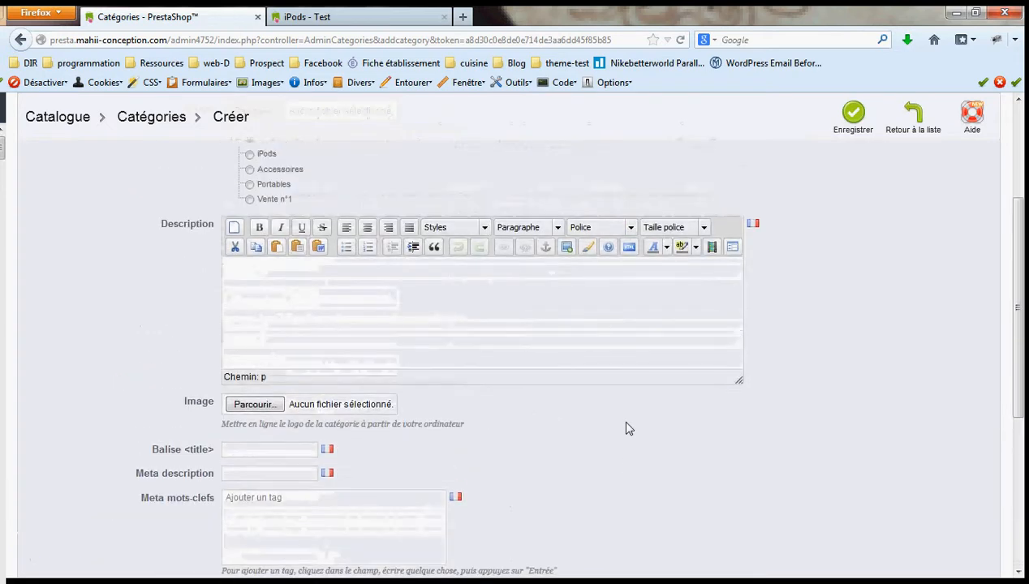
scroll(657, 333, "down", 2)
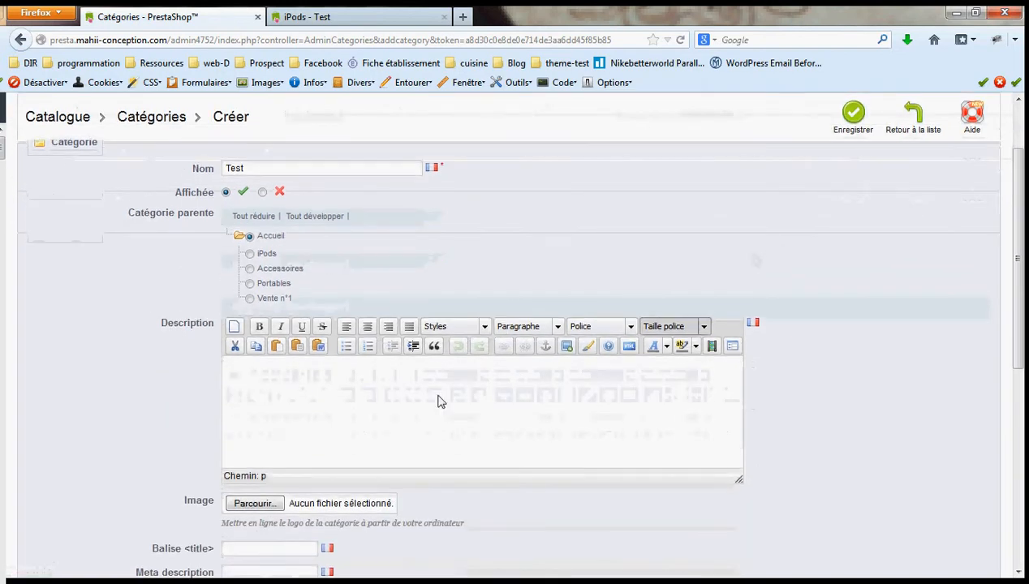
type("st")
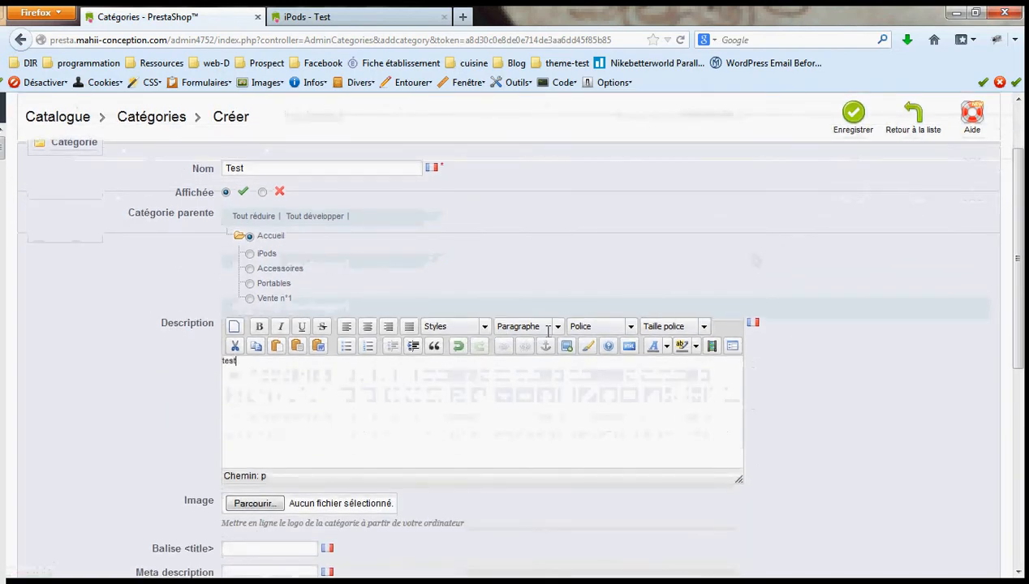
left_click(846, 122)
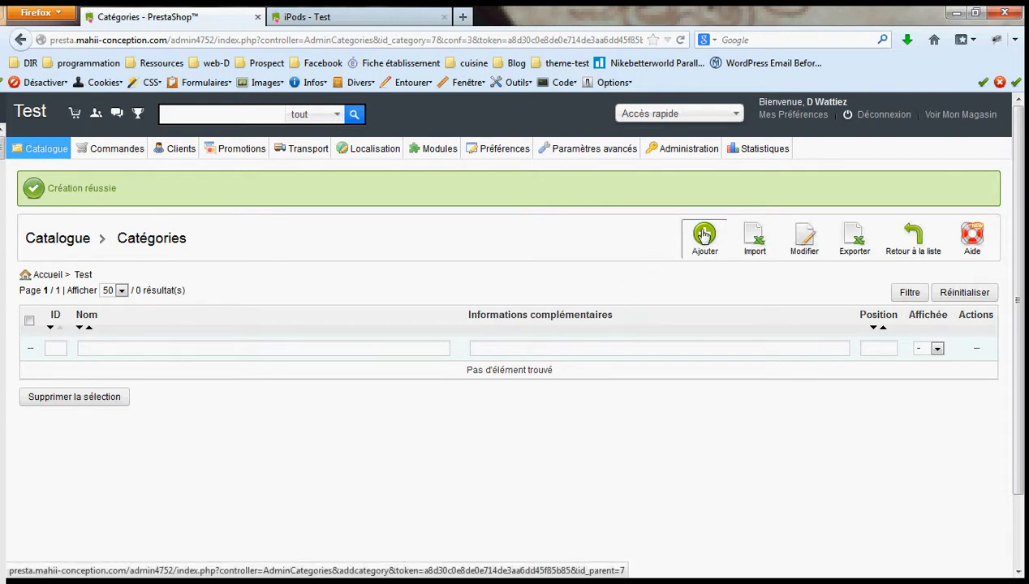
Step: Return to the category list and delete the Vente n°1 category, choosing to also delete products linked only to it
left_click(914, 236)
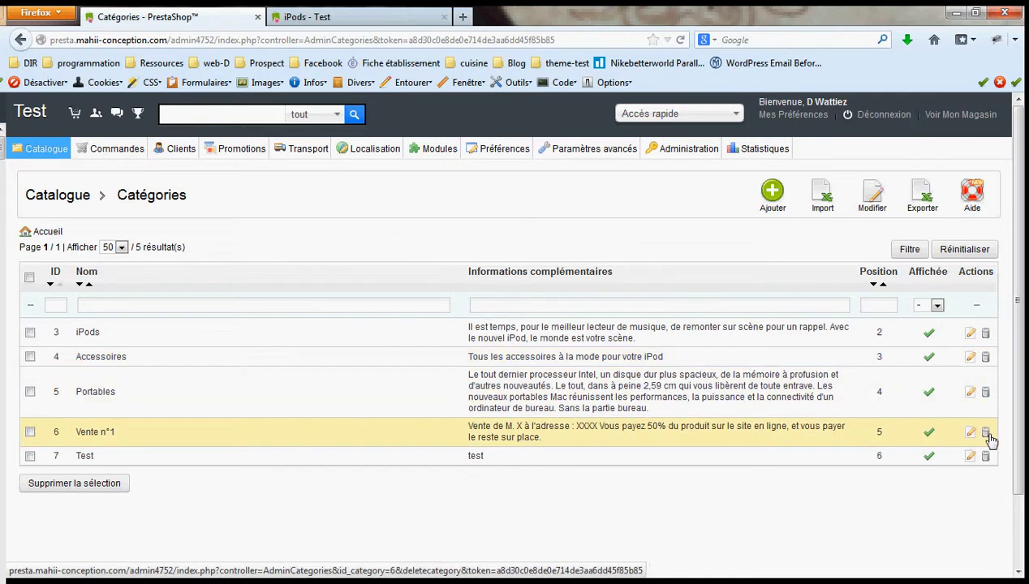
left_click(971, 432)
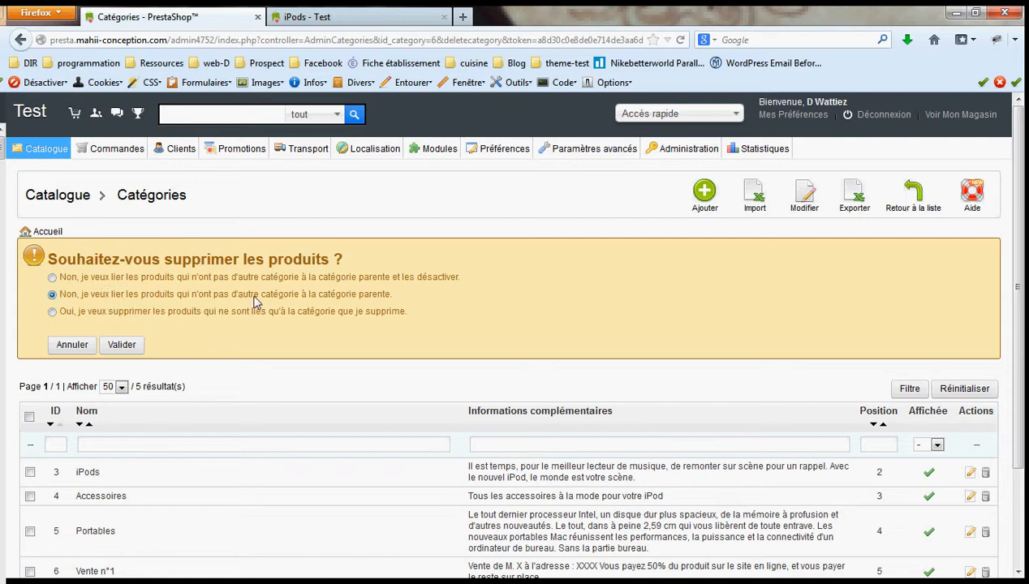
left_click(188, 277)
left_click(80, 317)
left_click(122, 345)
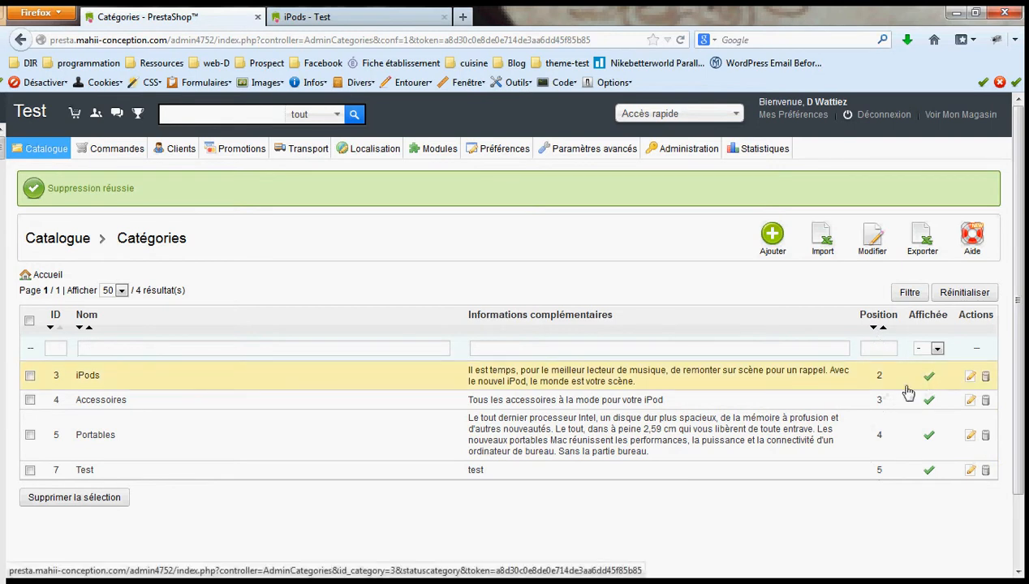
Step: Turn off the display of the Test category and turn it back on
left_click(937, 351)
left_click(938, 357)
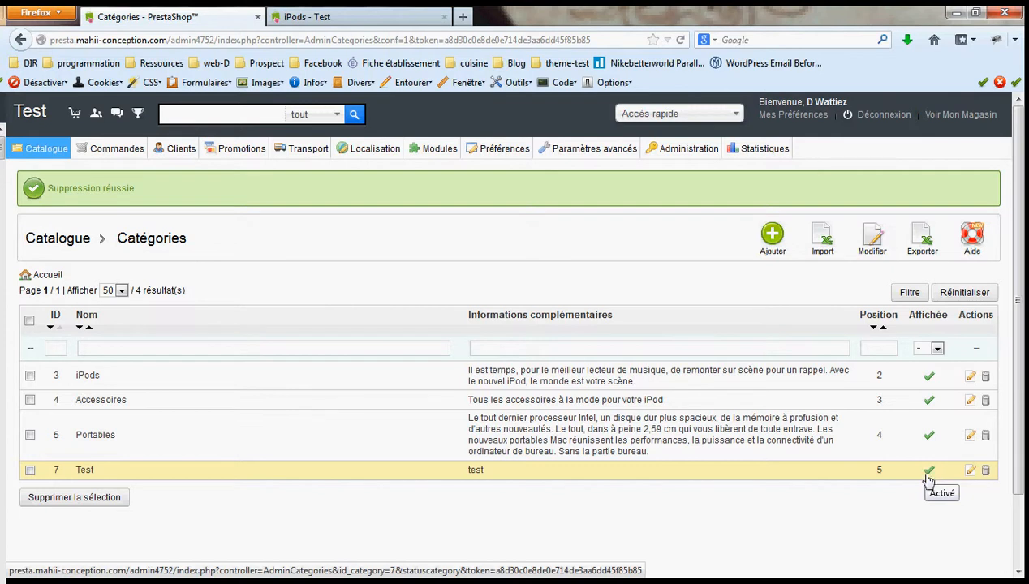
left_click(927, 475)
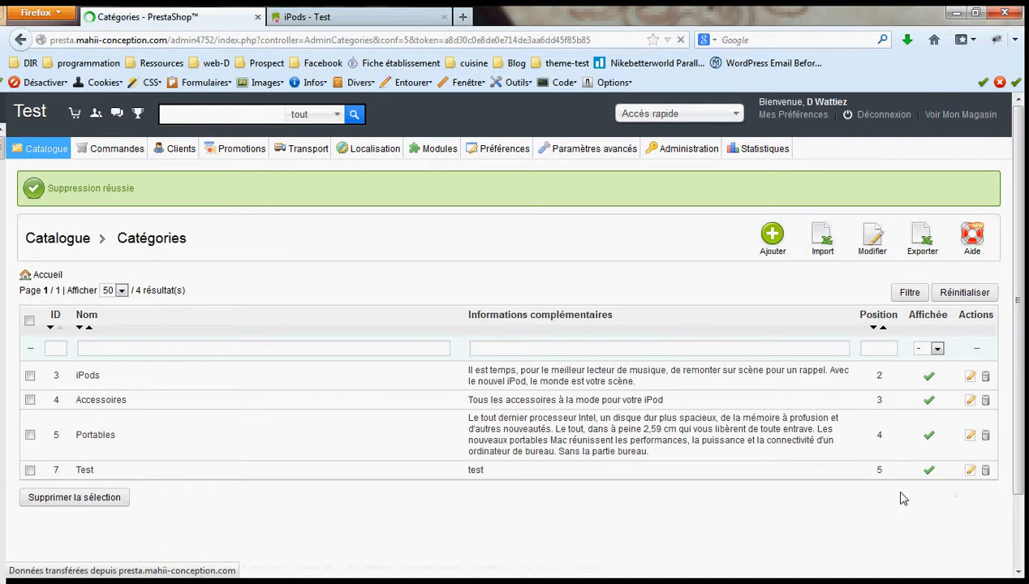
scroll(902, 497, "down", 3)
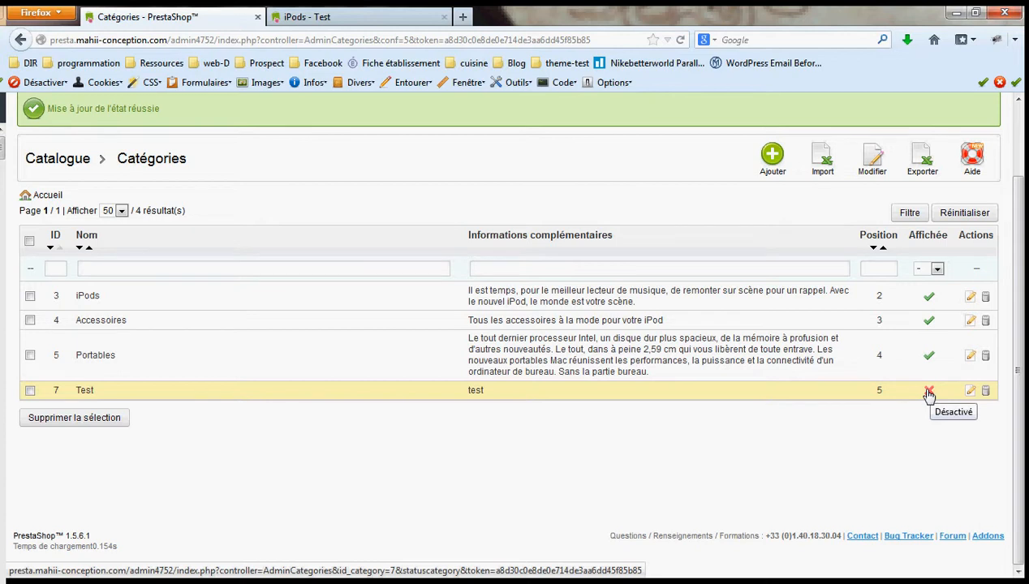
left_click(929, 393)
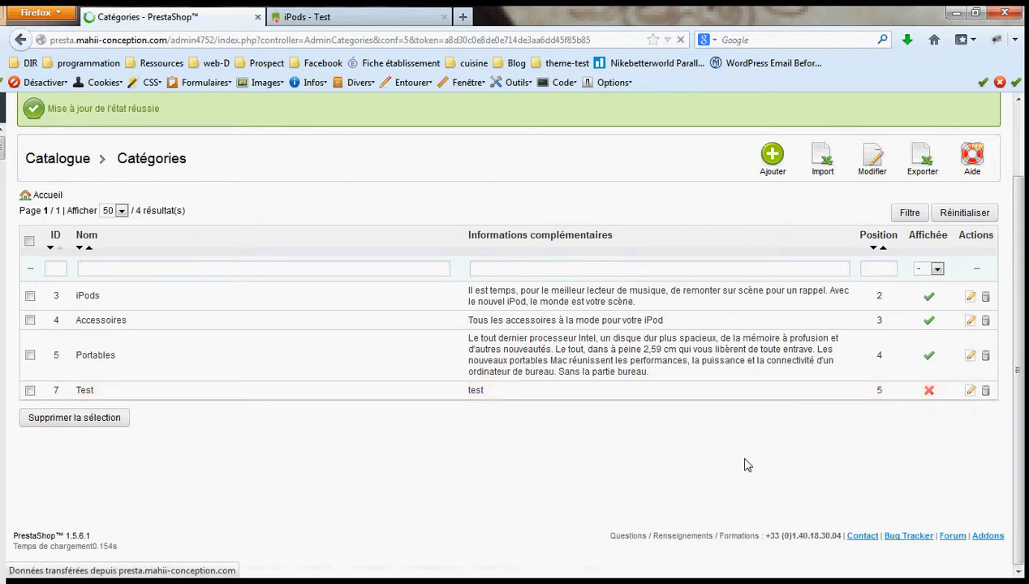